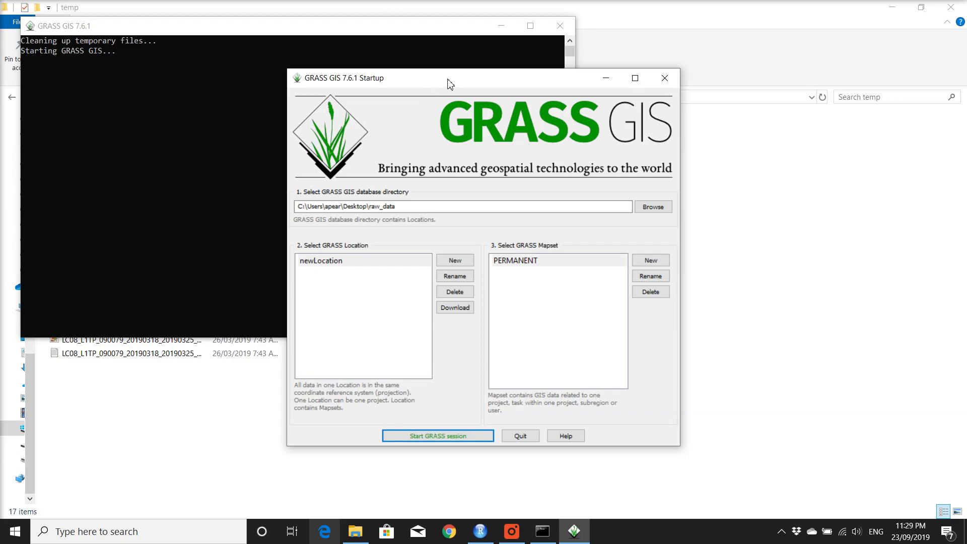
Step: Move the GRASS GIS 7.6.1 Startup dialog up and to the left
drag(456, 86, 408, 62)
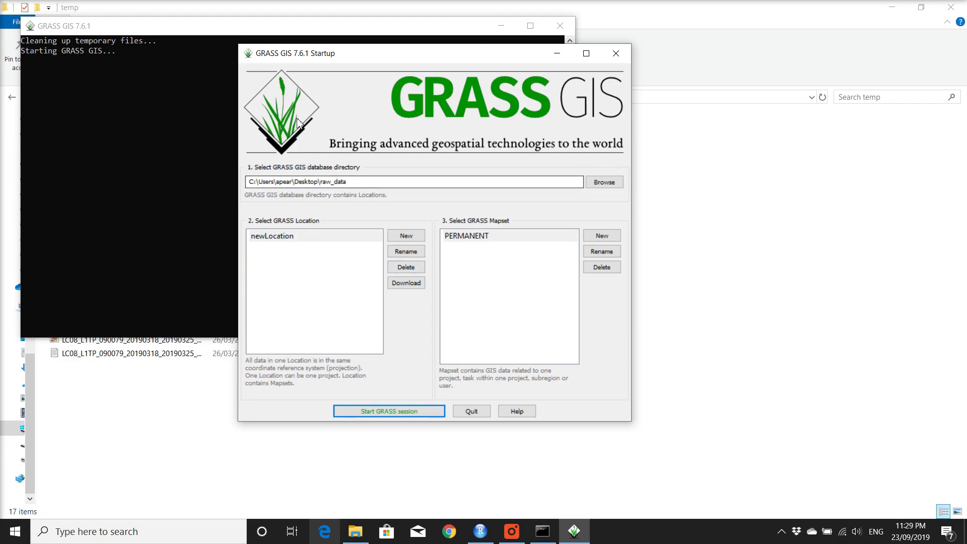
drag(345, 63, 301, 77)
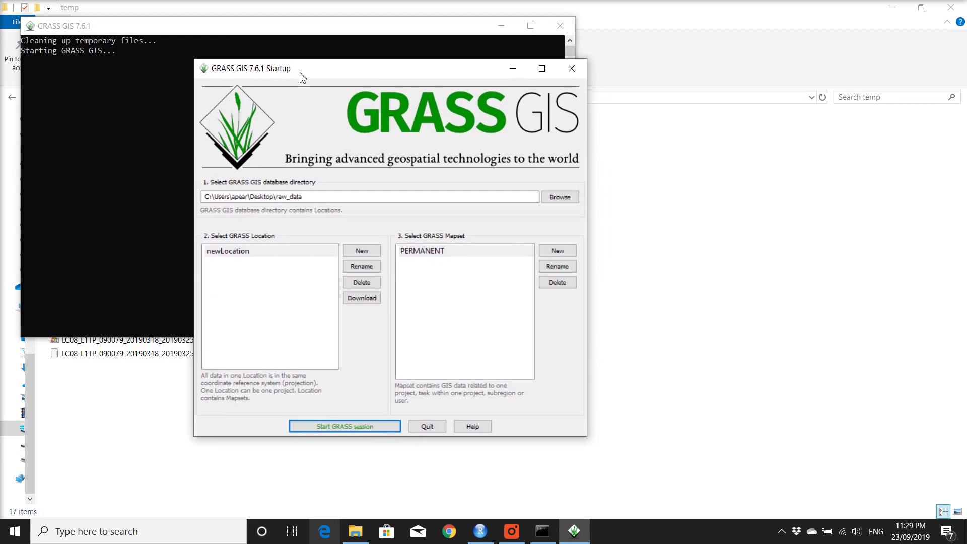
drag(301, 73, 301, 74)
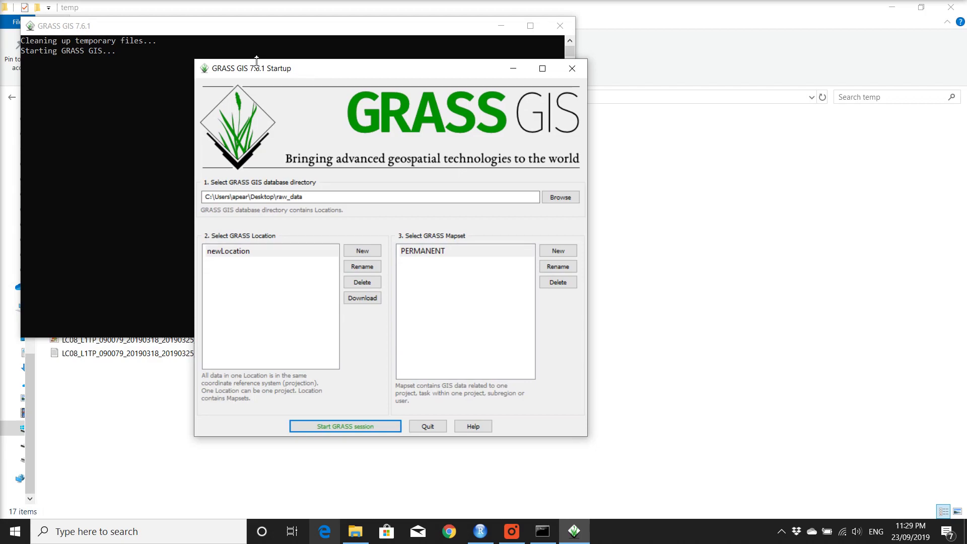
click(307, 197)
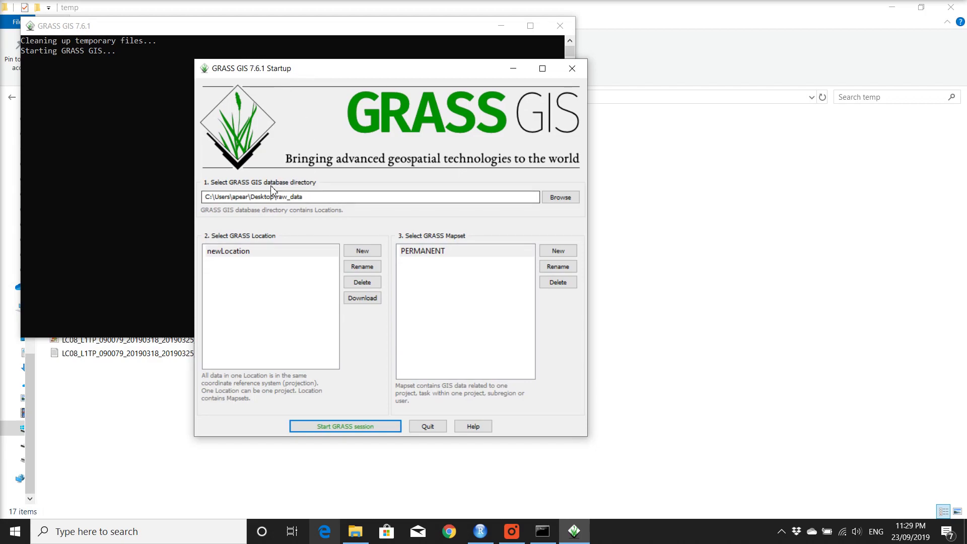
double_click(308, 196)
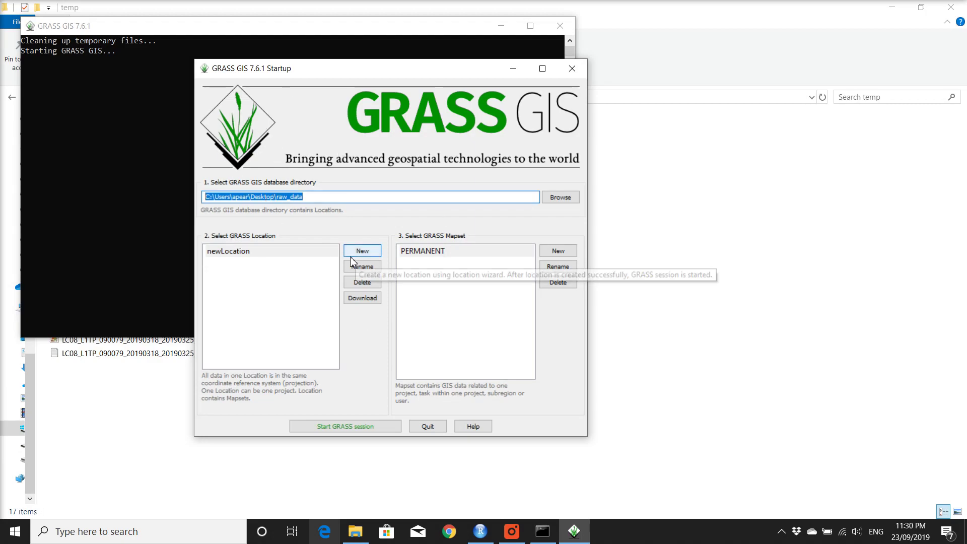
click(296, 259)
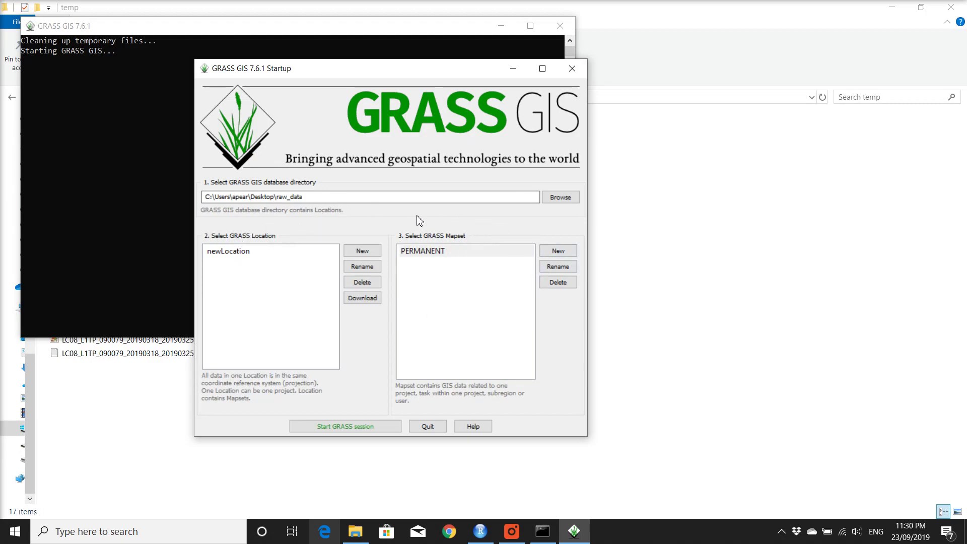
Step: Start the newLocation/PERMANENT session, then switch focus between Map Display and Layer Manager
click(383, 429)
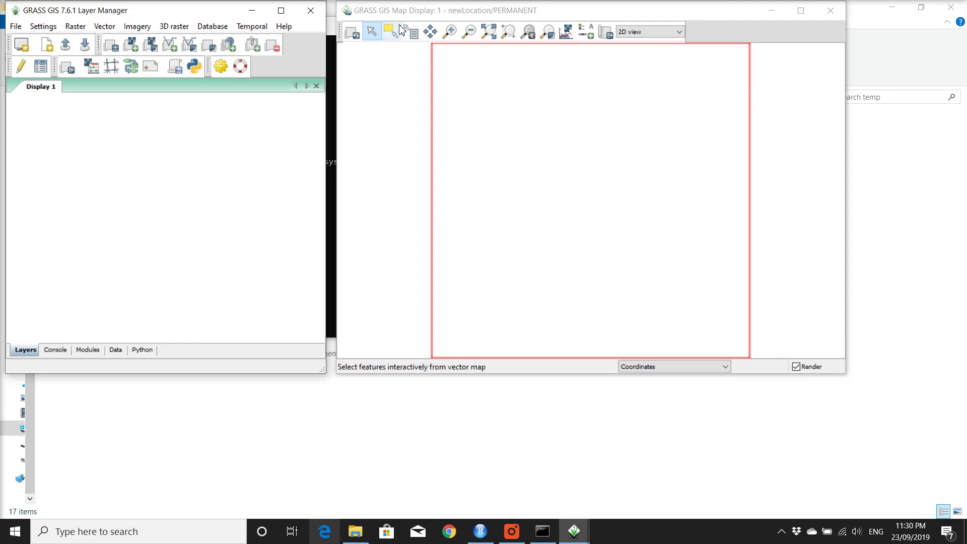
click(416, 14)
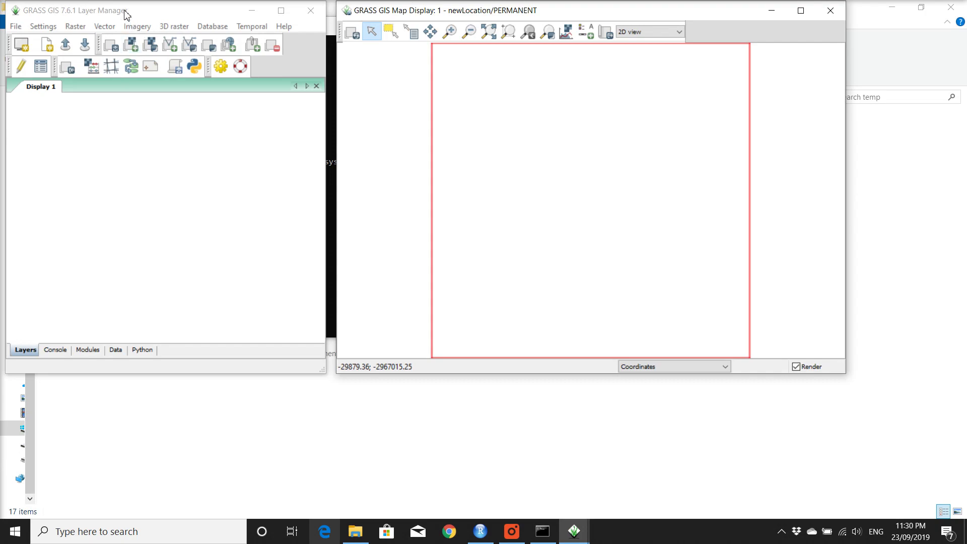
click(70, 15)
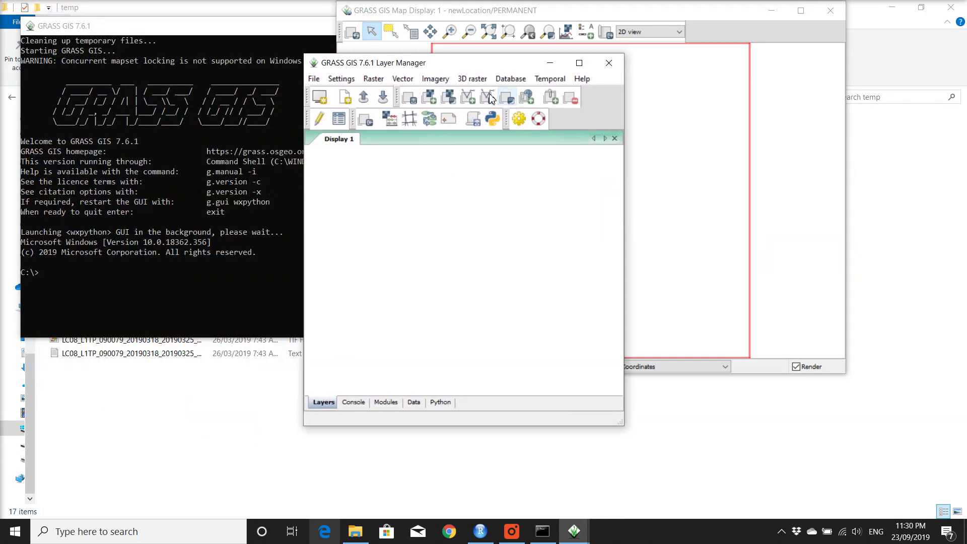
Step: Open Settings > Addons extensions > Install extension from addons and shift the dialog upward
click(340, 82)
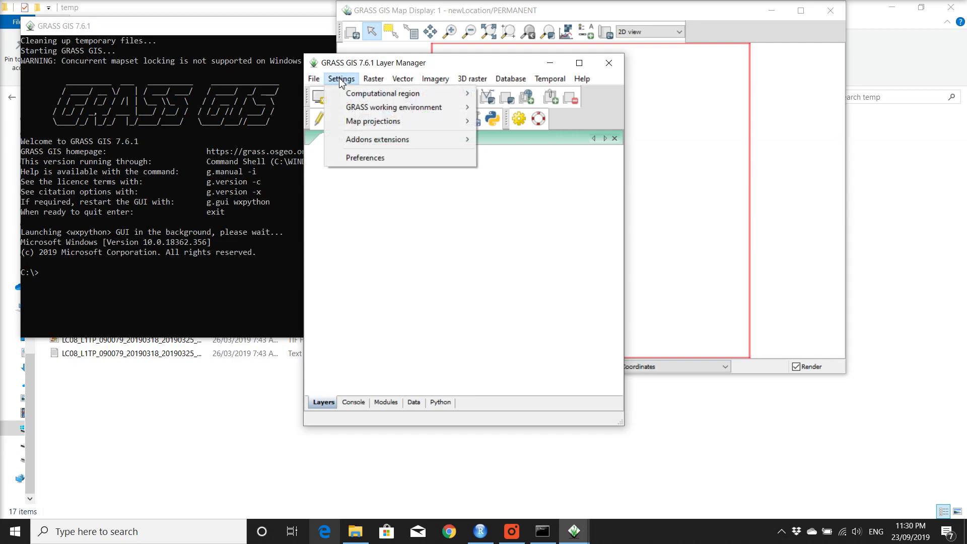
mouse_move(378, 139)
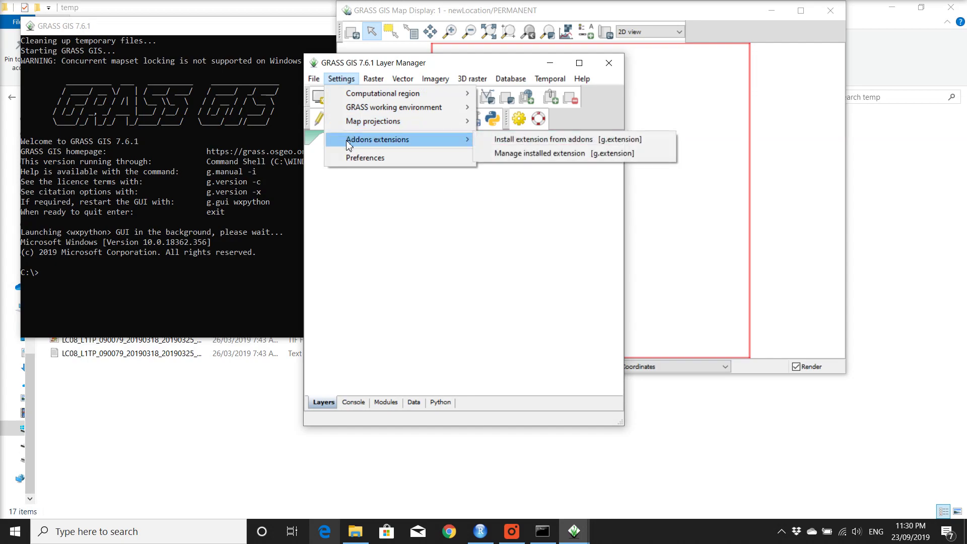
click(557, 141)
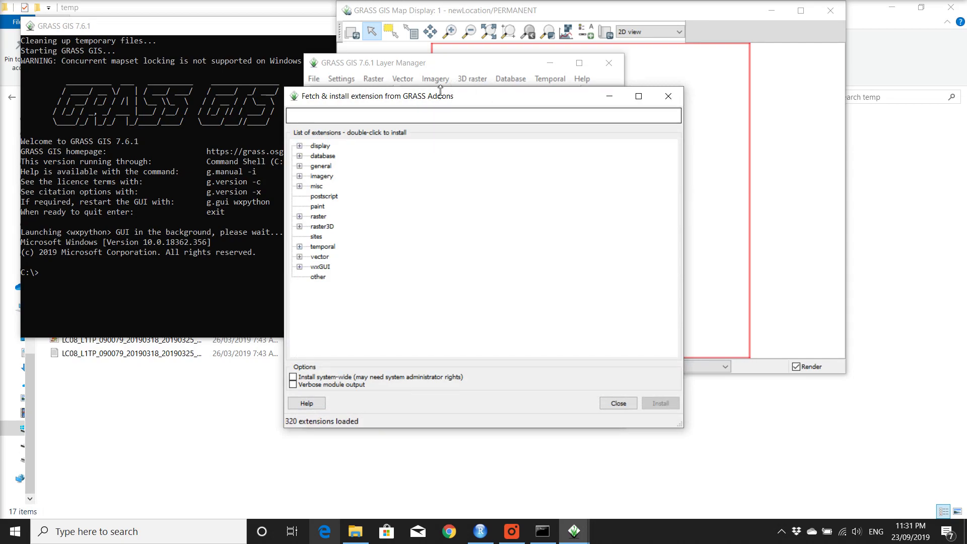
drag(447, 106, 443, 88)
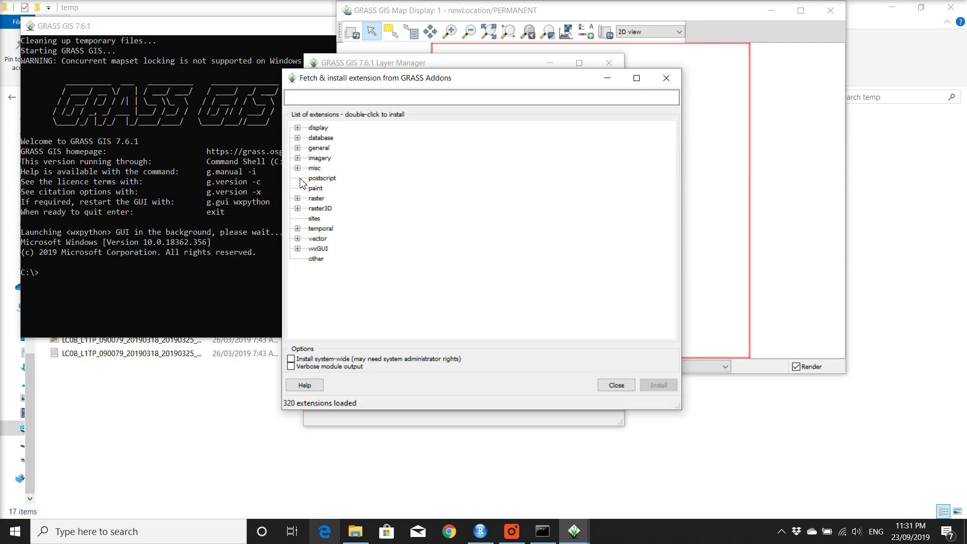
Step: Pick r.catchment from the expanded raster group and start its installation
click(297, 198)
scroll(418, 221, down, 3)
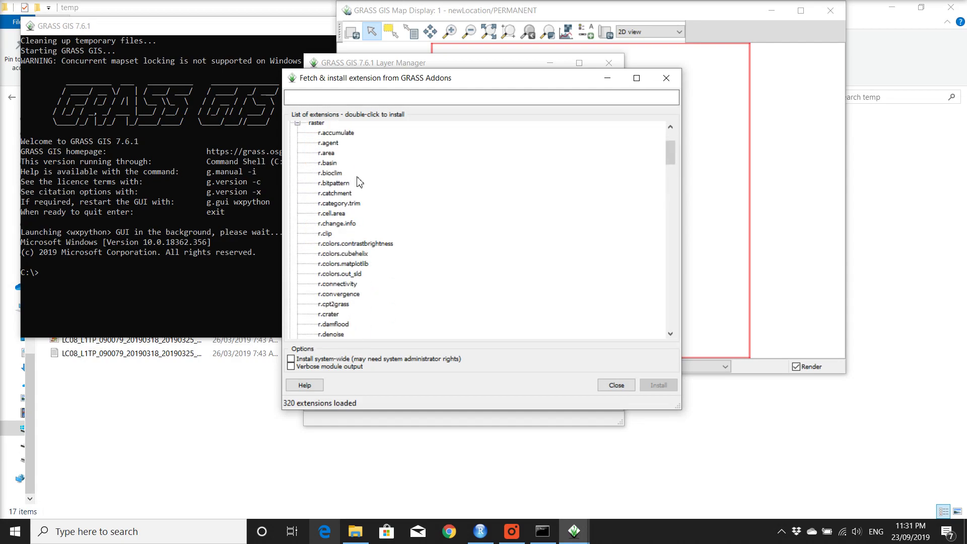
scroll(459, 196, down, 1)
scroll(447, 197, down, 1)
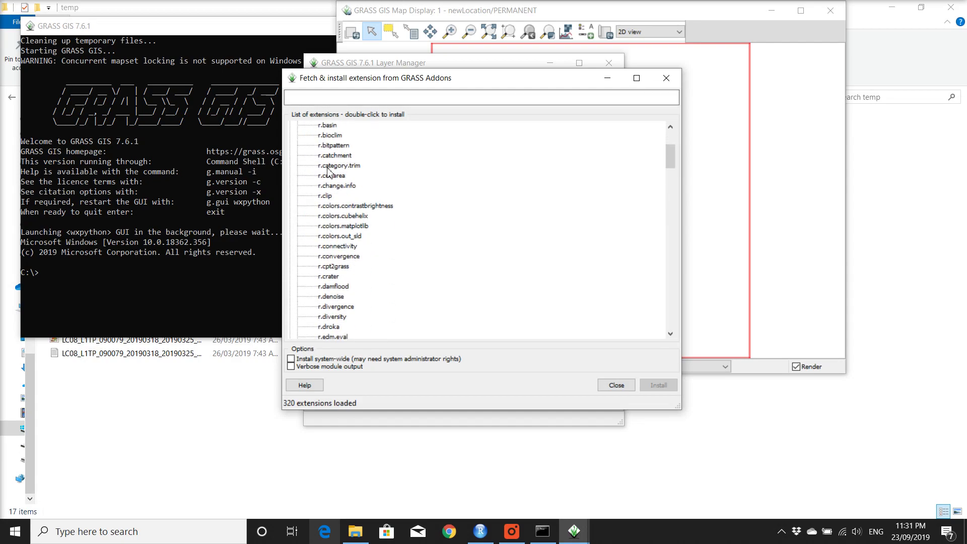
click(333, 156)
scroll(530, 219, up, 3)
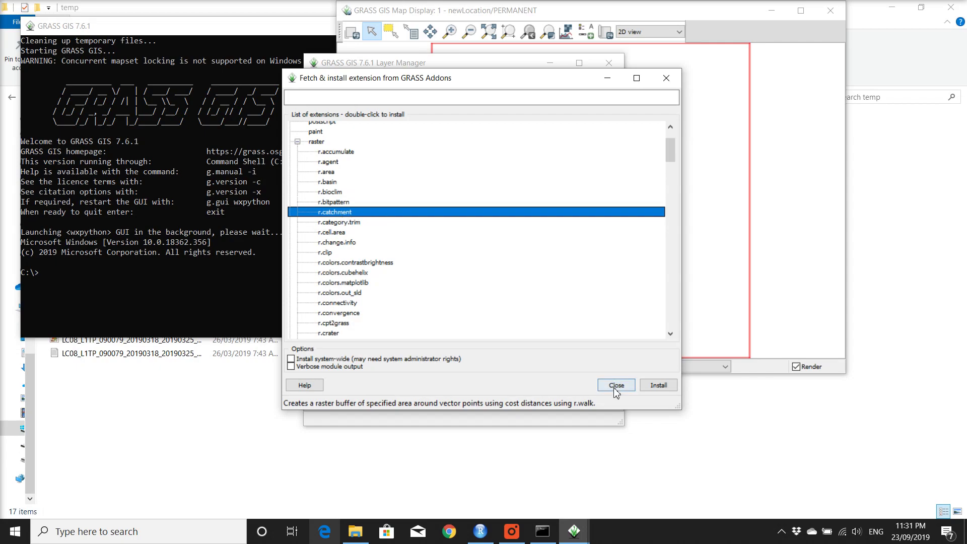
click(666, 390)
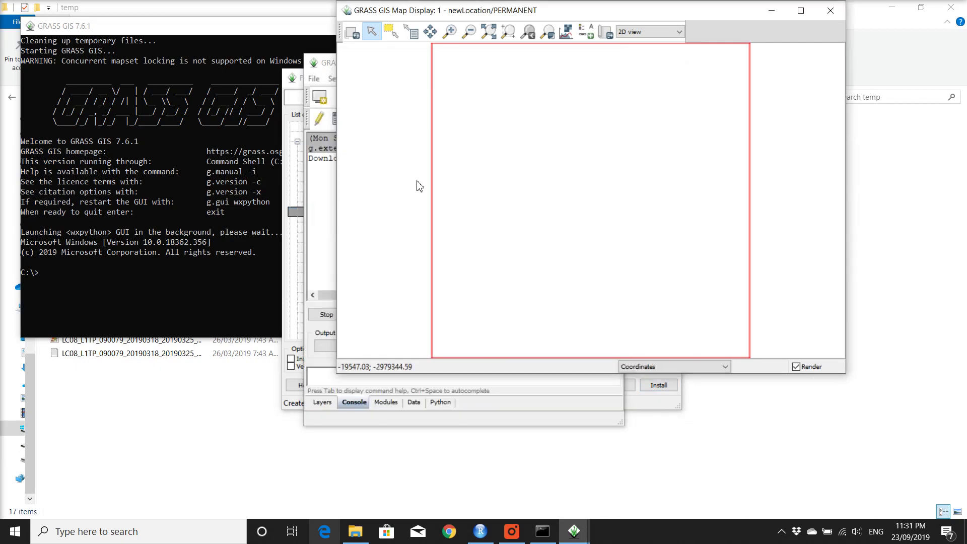
Step: Raise the Layer Manager slightly and highlight the whole installation log
click(331, 60)
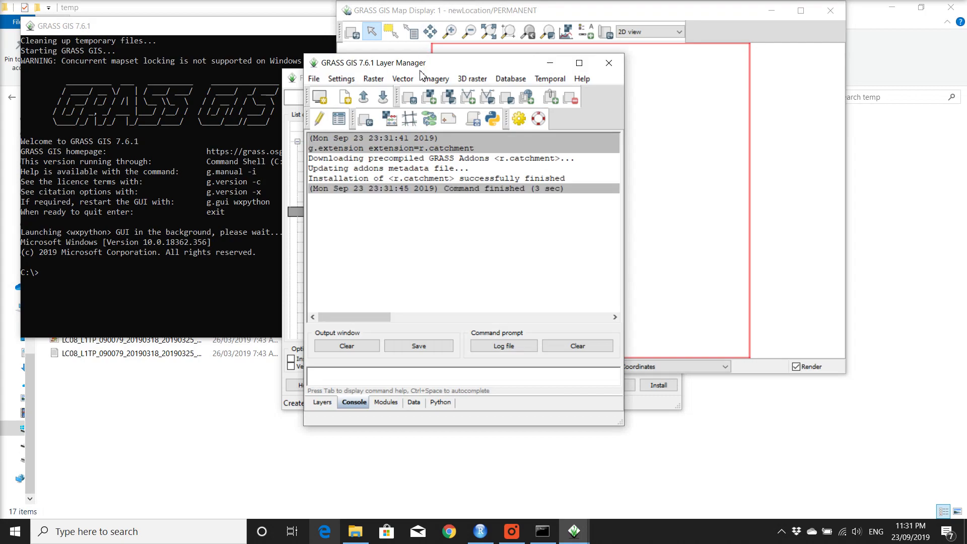
drag(443, 60, 448, 49)
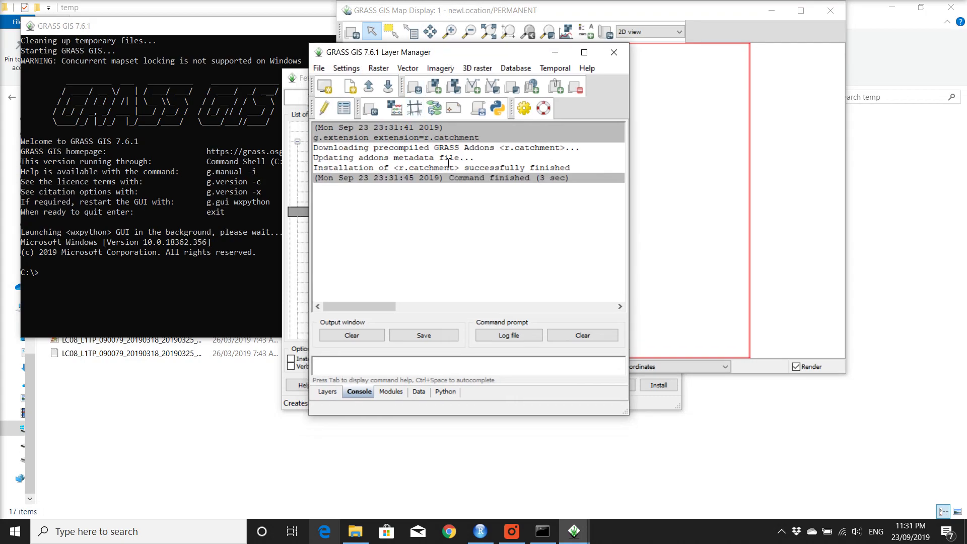
drag(587, 180, 319, 137)
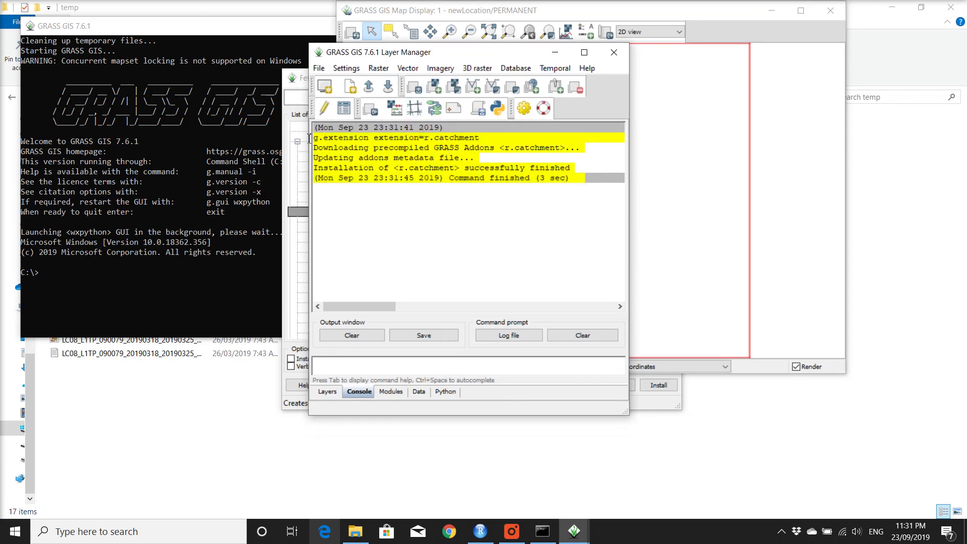
click(380, 151)
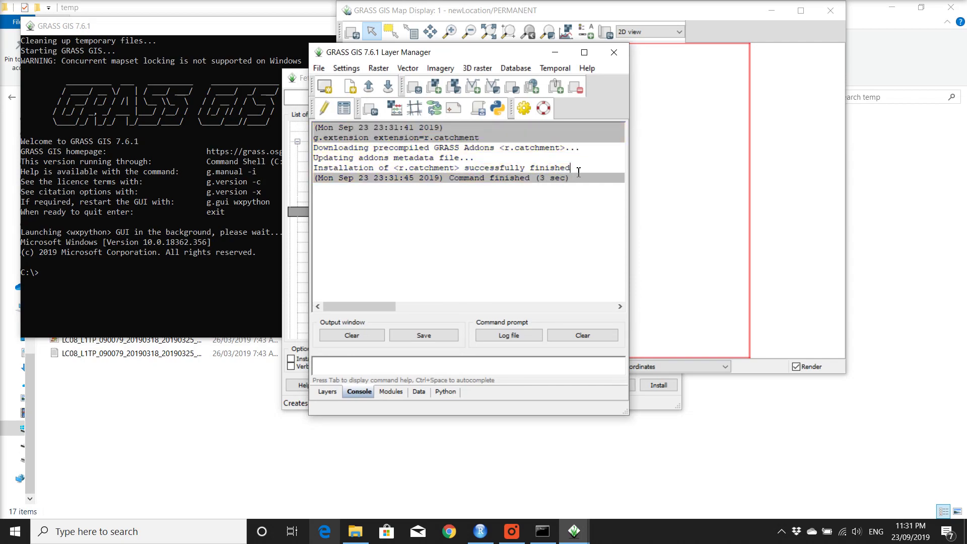
Step: Highlight the download and success lines, the r.catchment name, and the Command finished line
mouse_move(578, 173)
mouse_down()
mouse_move(327, 148)
mouse_move(314, 127)
mouse_up()
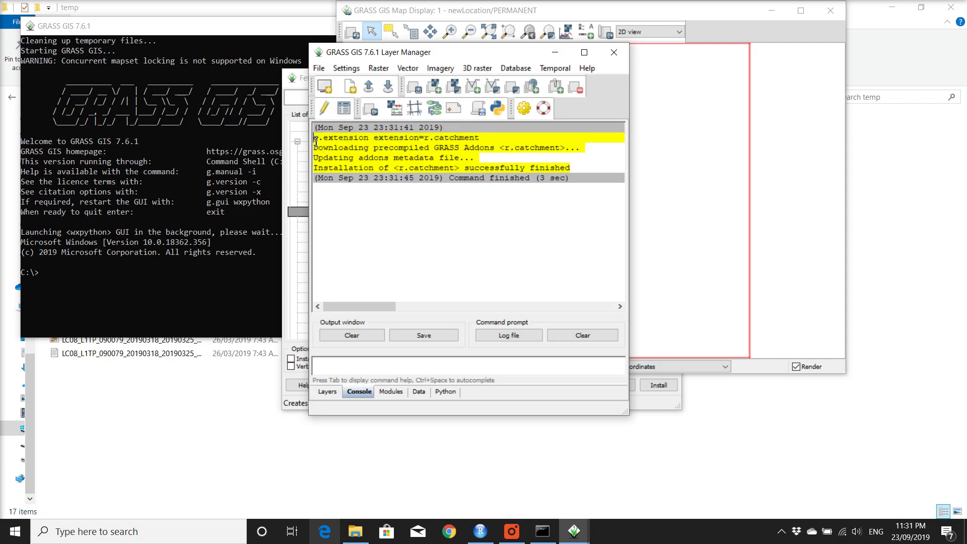
click(423, 157)
drag(425, 138, 486, 148)
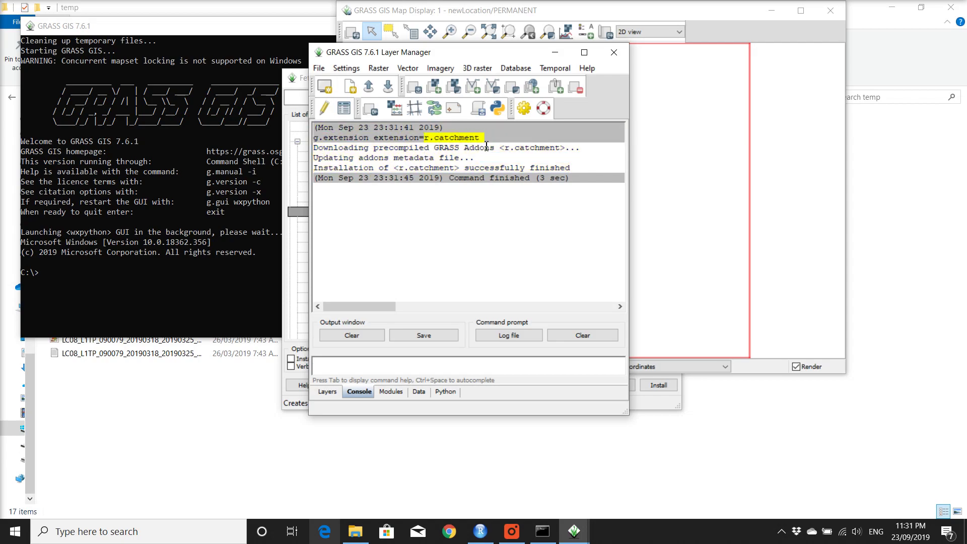
click(583, 180)
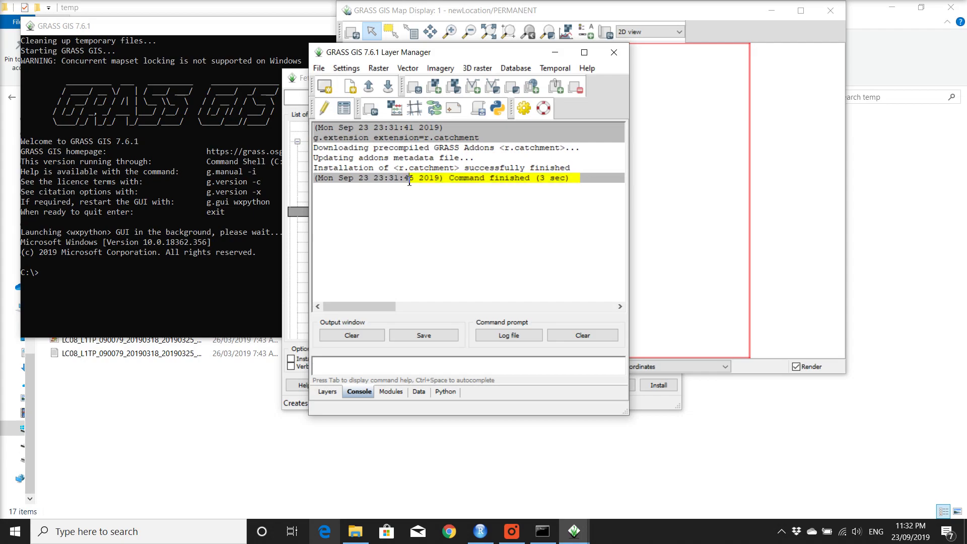
drag(583, 180, 432, 180)
click(511, 238)
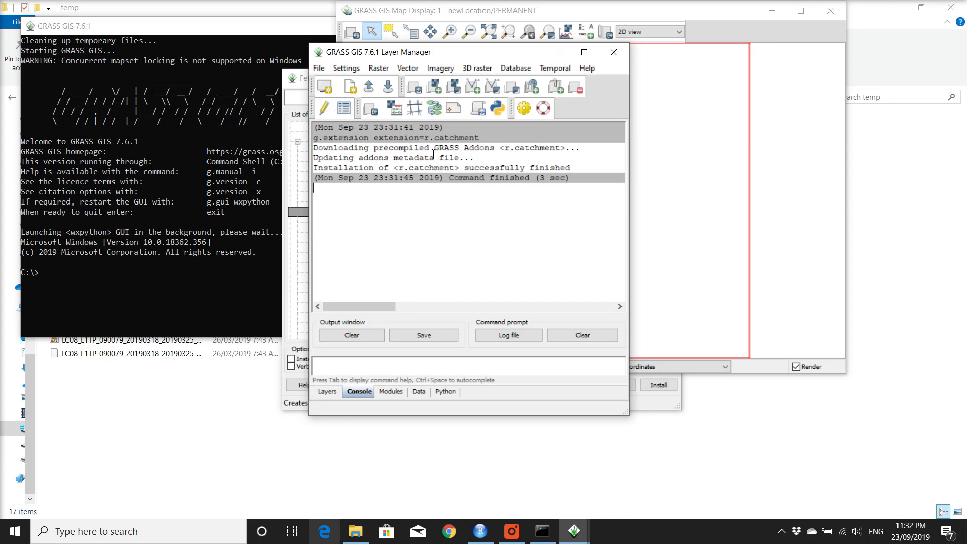
Step: Dismiss the Addons extensions menu, then close the Layer Manager and choose Quit GRASS GIS
click(355, 70)
mouse_move(382, 129)
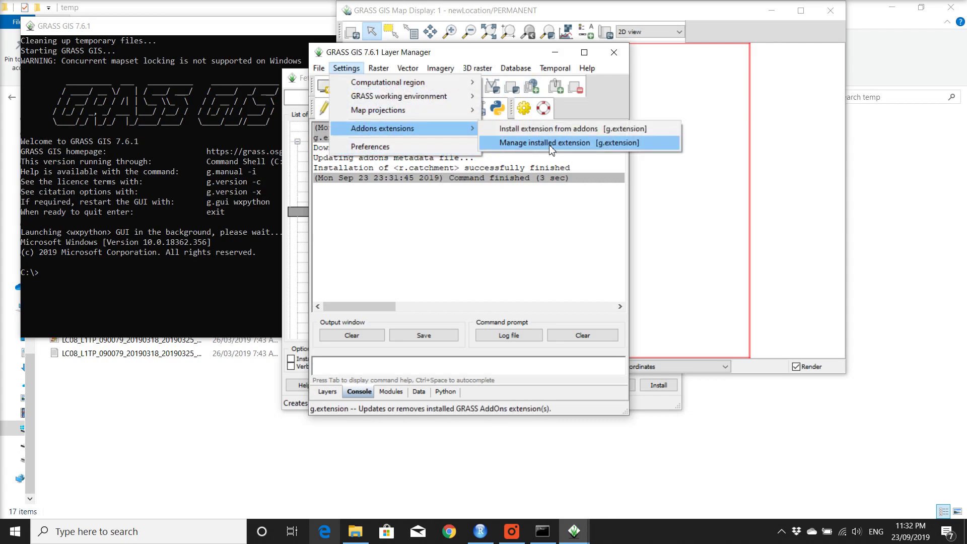
click(532, 230)
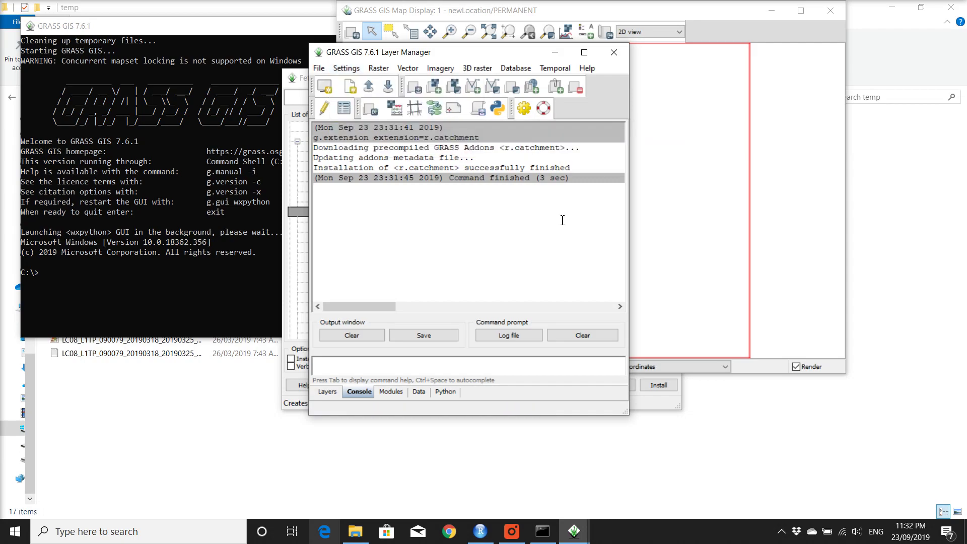
click(613, 53)
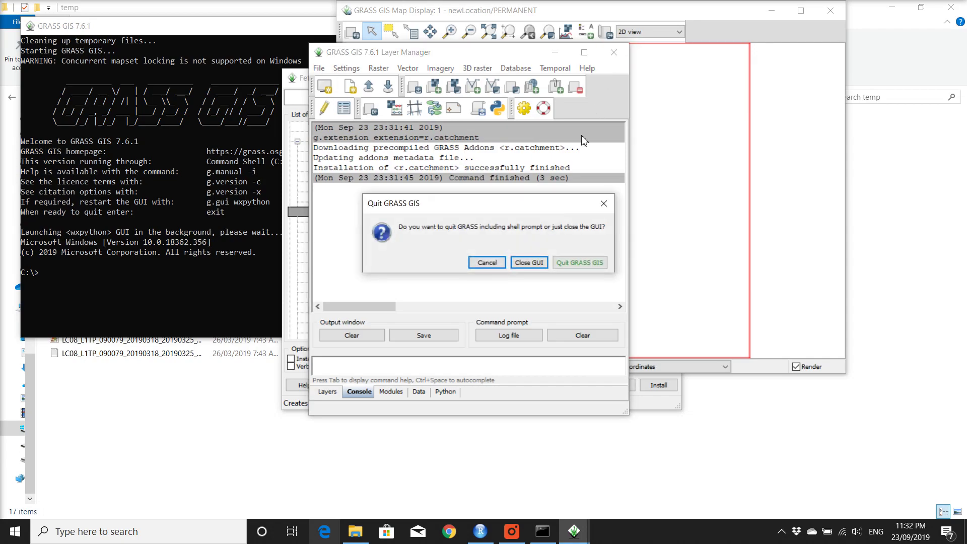
click(576, 256)
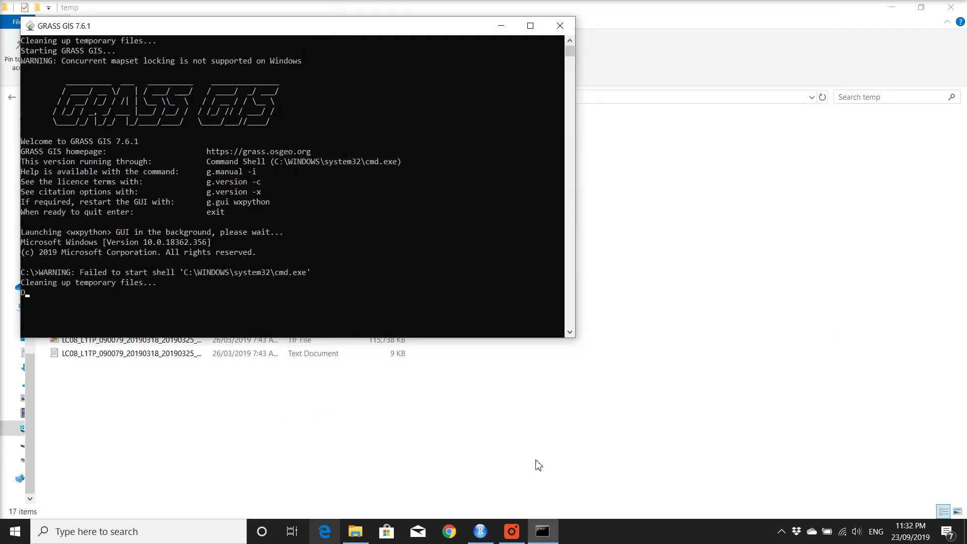